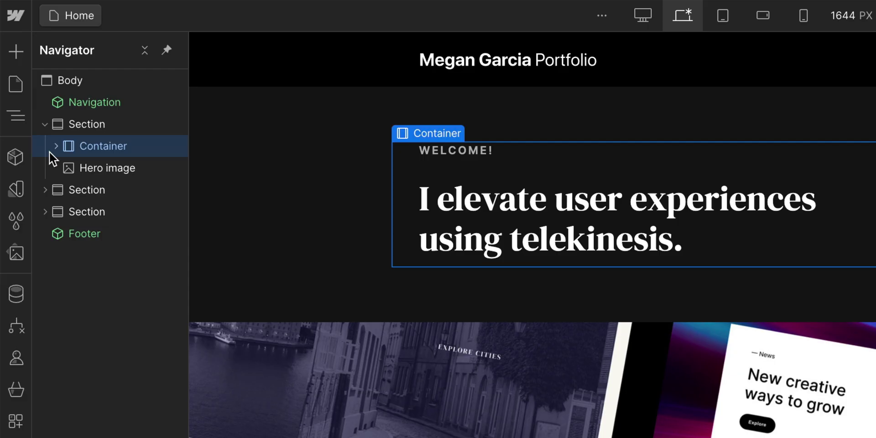
Expand the hero Container in the Navigator to reveal its Text Block and Heading.
{"action": "left_click", "coordinate": [56, 146]}
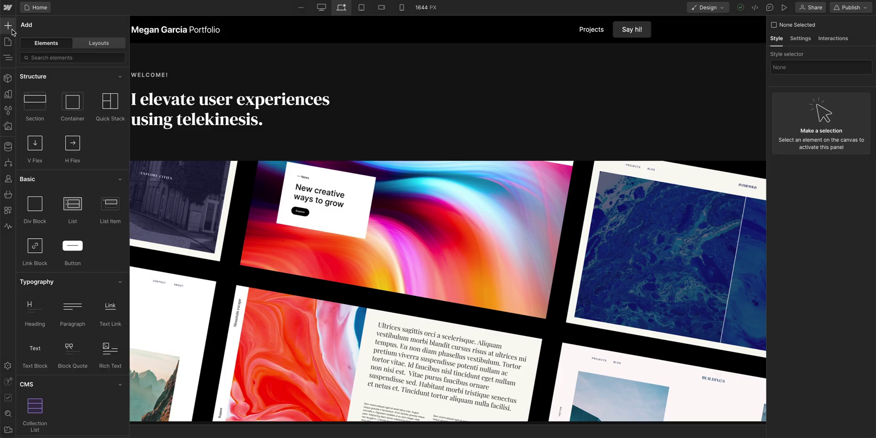
Add a lorem ipsum Paragraph to the hero container and pin the Navigator open.
{"action": "left_click_drag", "start_coordinate": [73, 308], "coordinate": [173, 132]}
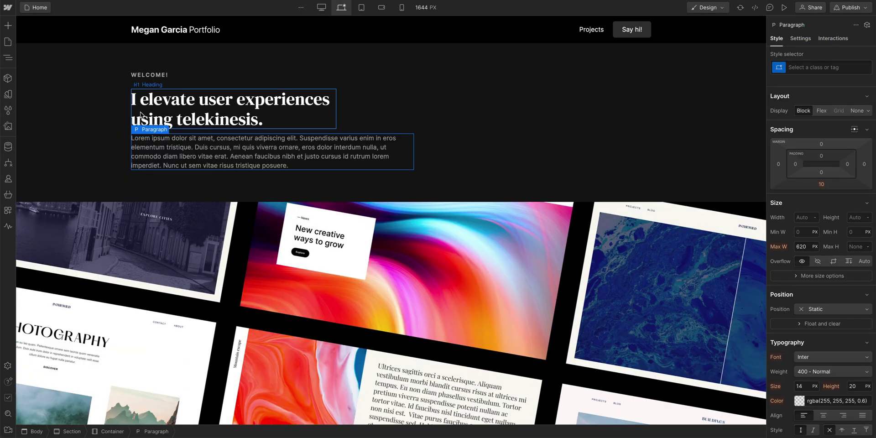
{"action": "left_click", "coordinate": [10, 59]}
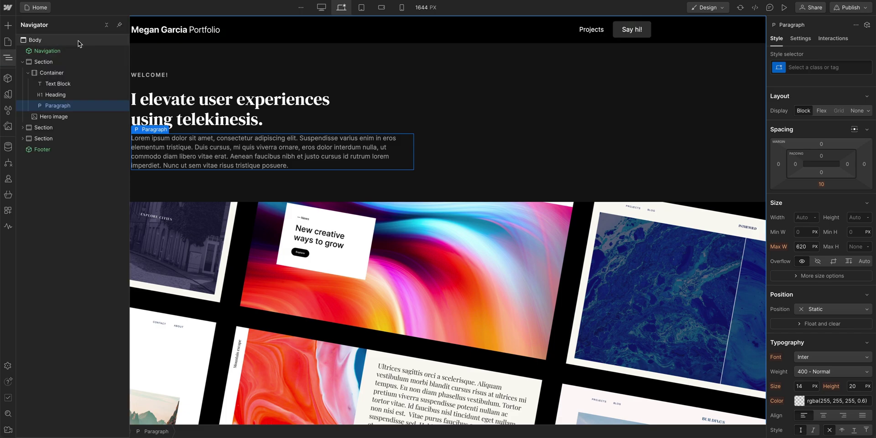
{"action": "left_click", "coordinate": [119, 25]}
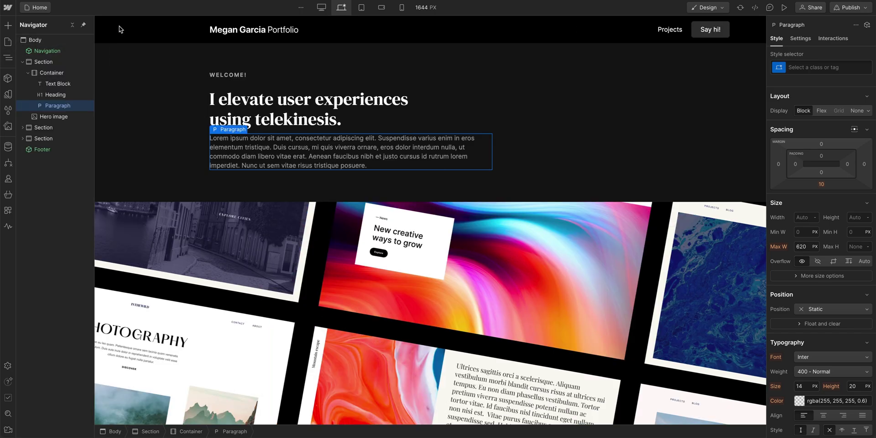
Move the hero Heading above the WELCOME! Text Block, then select the projects Secondary heading.
{"action": "left_click", "coordinate": [71, 97]}
{"action": "left_click_drag", "start_coordinate": [72, 97], "coordinate": [74, 82]}
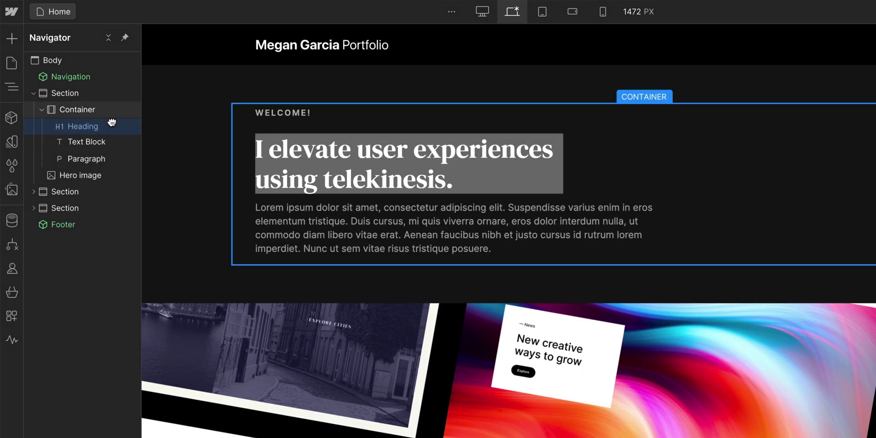
{"action": "left_click_drag", "start_coordinate": [112, 122], "coordinate": [113, 121]}
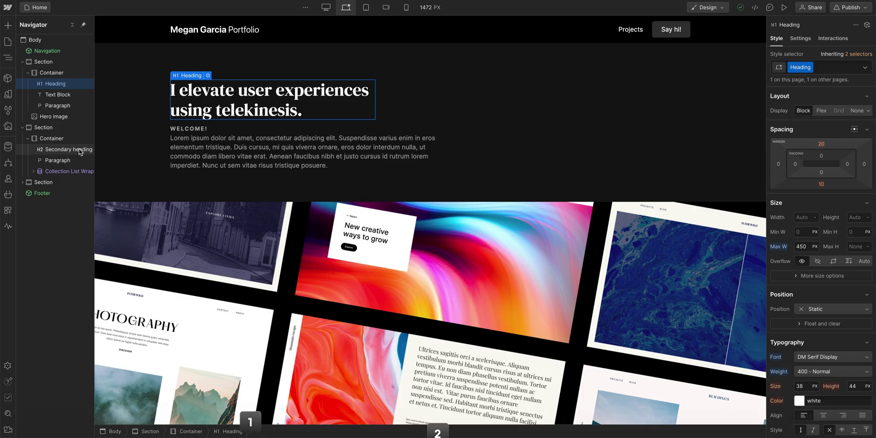
{"action": "left_click", "coordinate": [79, 150]}
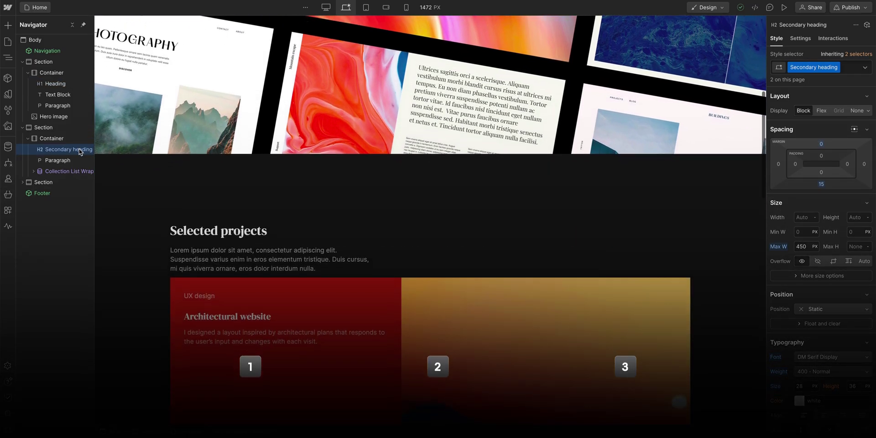
{"action": "left_click", "coordinate": [28, 73]}
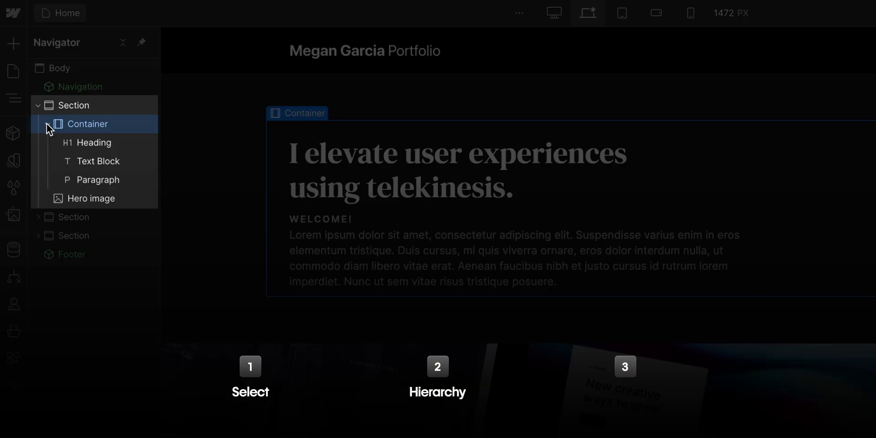
{"action": "left_click_drag", "start_coordinate": [91, 198], "coordinate": [110, 122]}
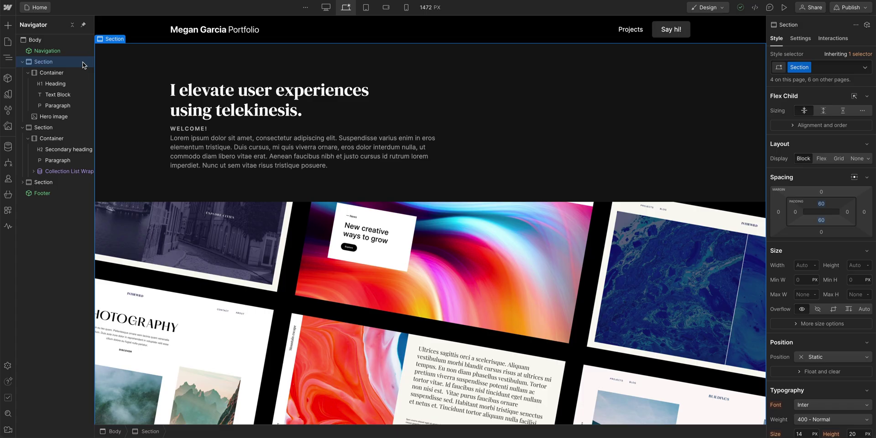
{"action": "left_click", "coordinate": [85, 74]}
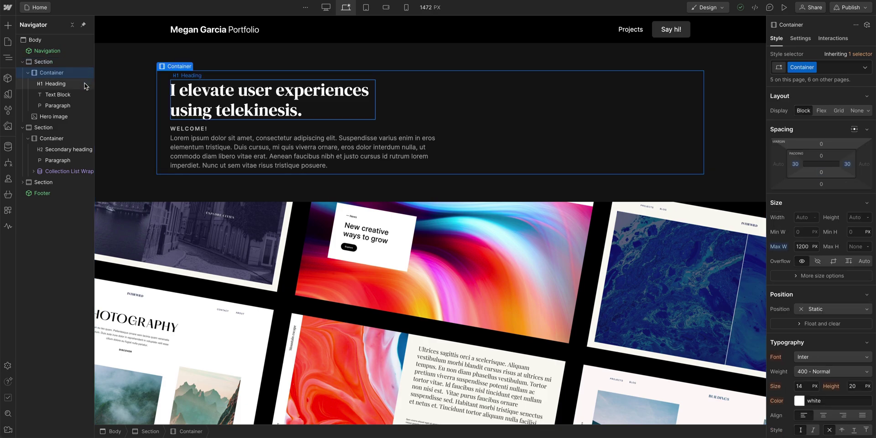
{"action": "left_click", "coordinate": [85, 84]}
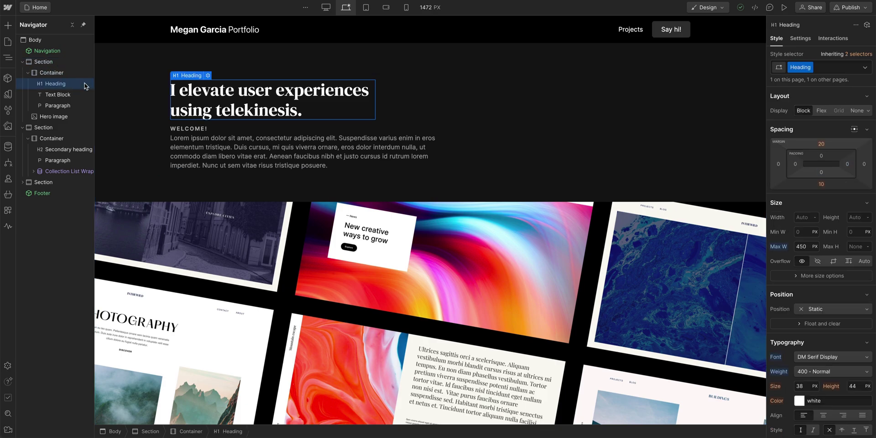
{"action": "left_click", "coordinate": [79, 150]}
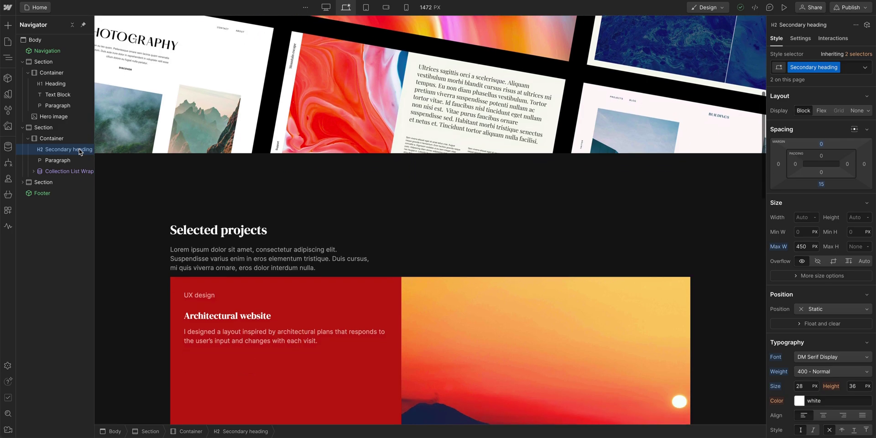
{"action": "left_click", "coordinate": [76, 86]}
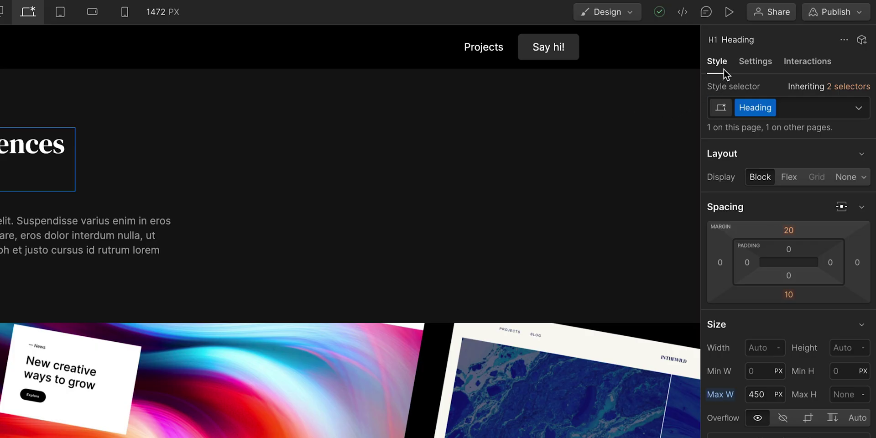
{"action": "left_click", "coordinate": [752, 68]}
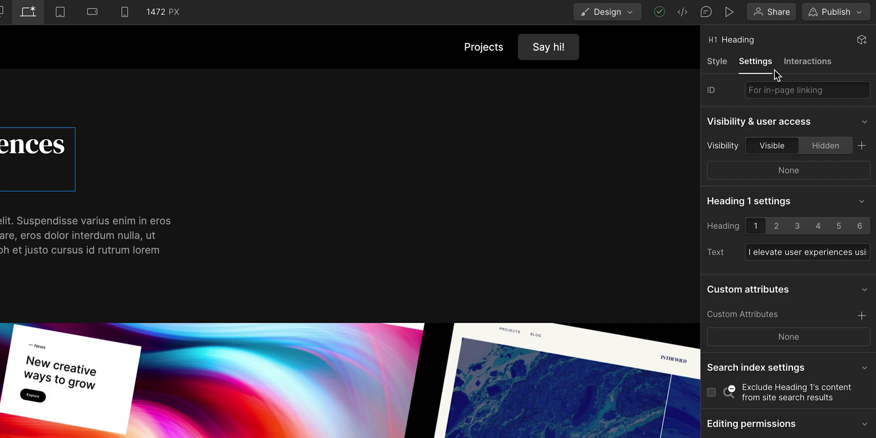
{"action": "left_click", "coordinate": [806, 61]}
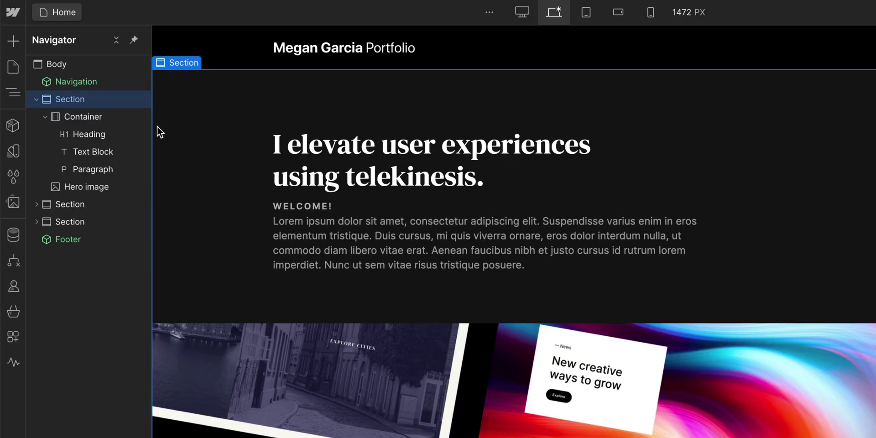
{"action": "right_click", "coordinate": [135, 133]}
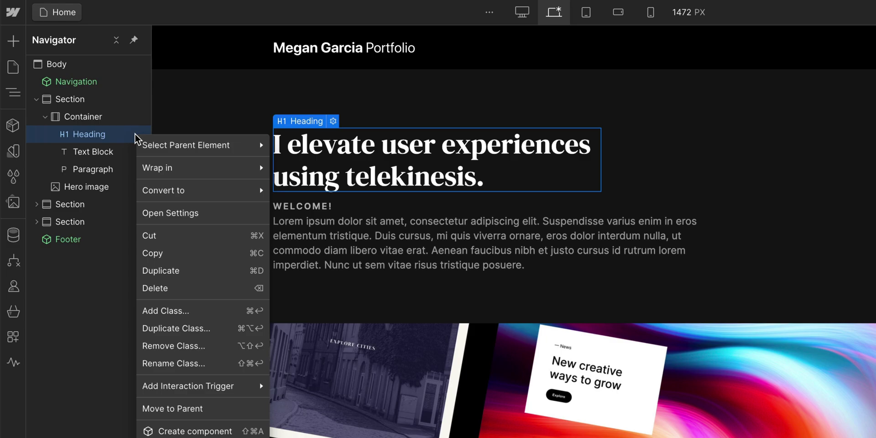
{"action": "left_click", "coordinate": [141, 144]}
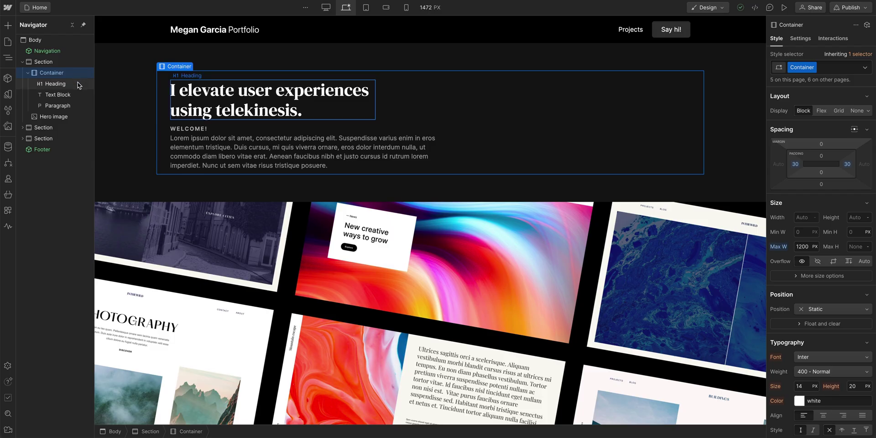
{"action": "left_click", "coordinate": [78, 85]}
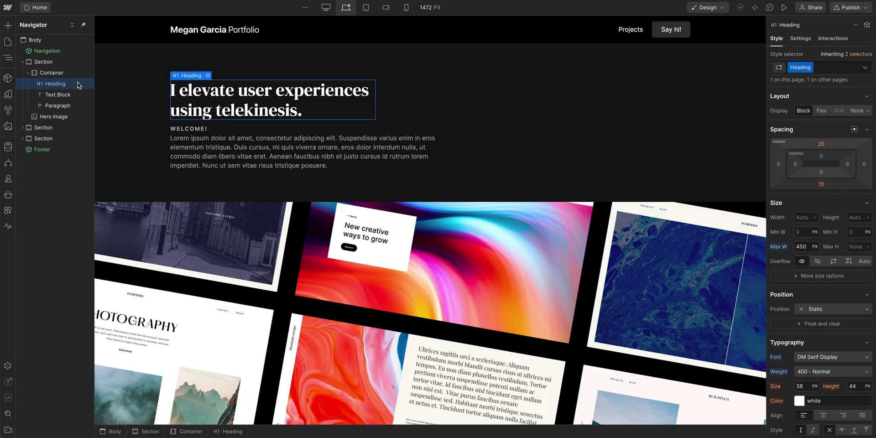
{"action": "left_click", "coordinate": [77, 94]}
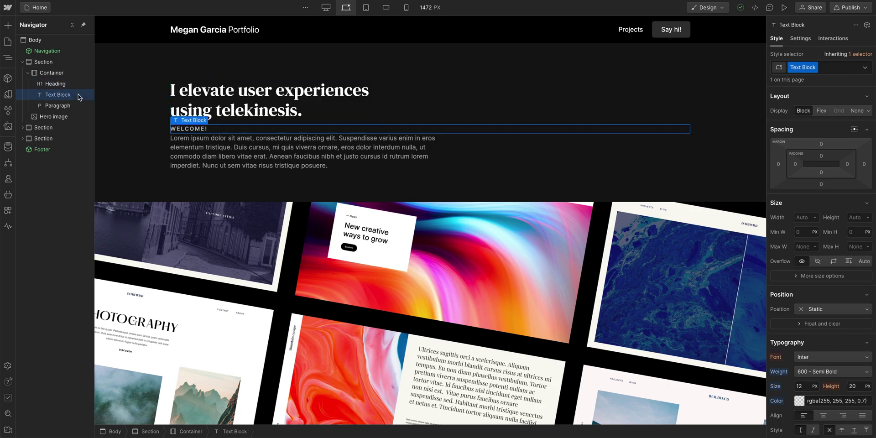
{"action": "left_click", "coordinate": [79, 106]}
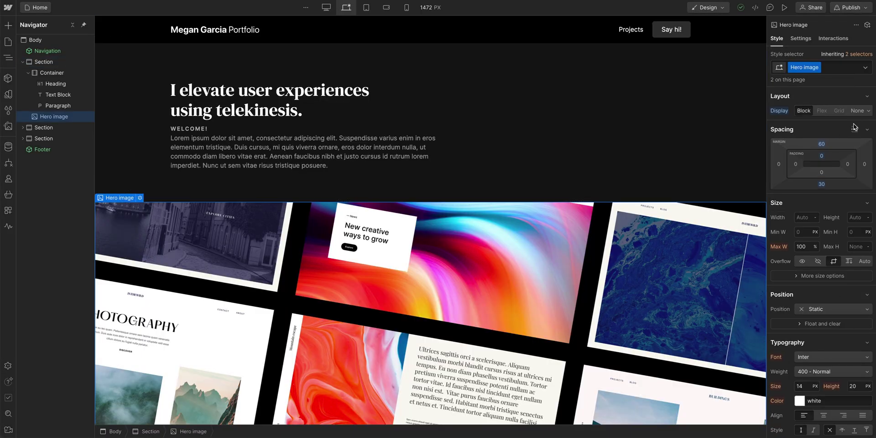
{"action": "left_click", "coordinate": [857, 110]}
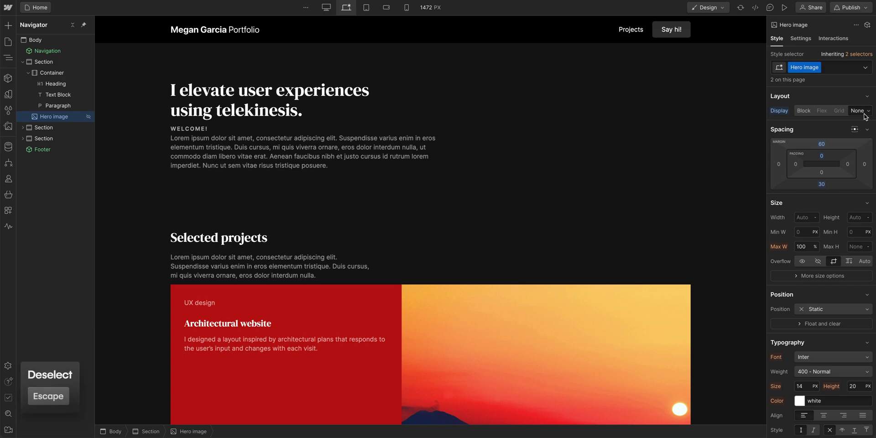
{"action": "key", "text": "Escape"}
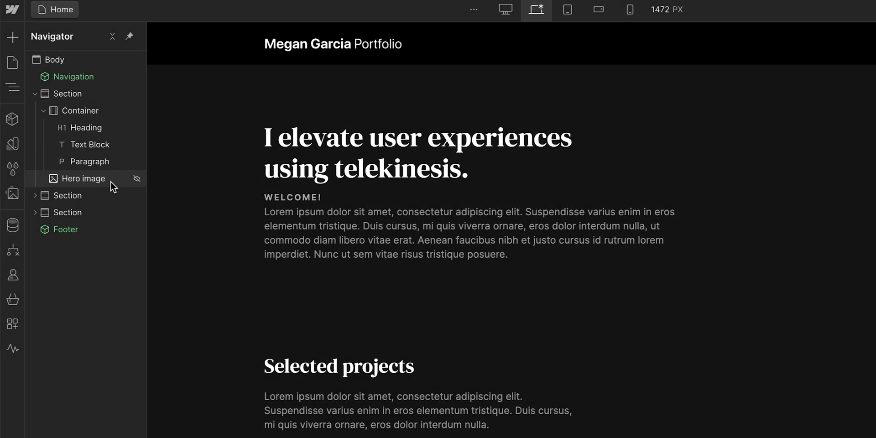
{"action": "left_click", "coordinate": [110, 181]}
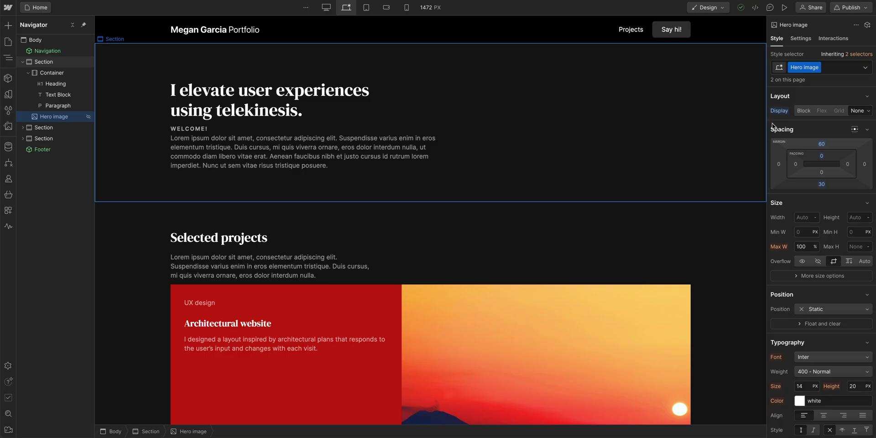
{"action": "left_click", "coordinate": [803, 114]}
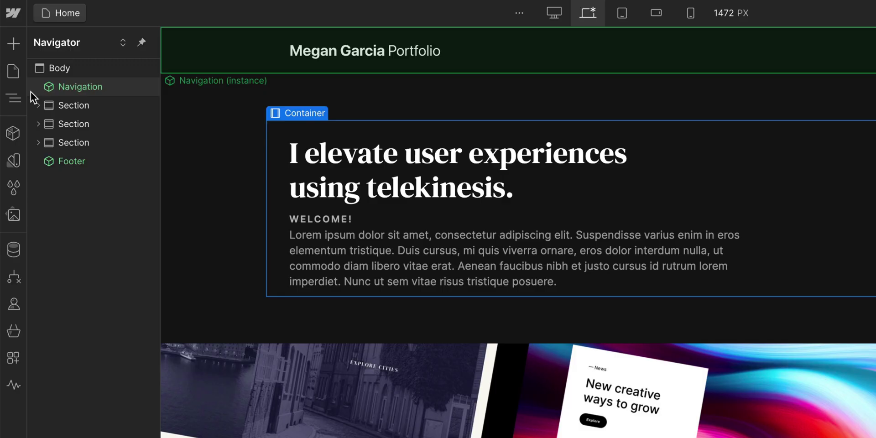
Expand the first Section, toggle its Container open and closed, then collapse the whole tree.
{"action": "left_click", "coordinate": [38, 105]}
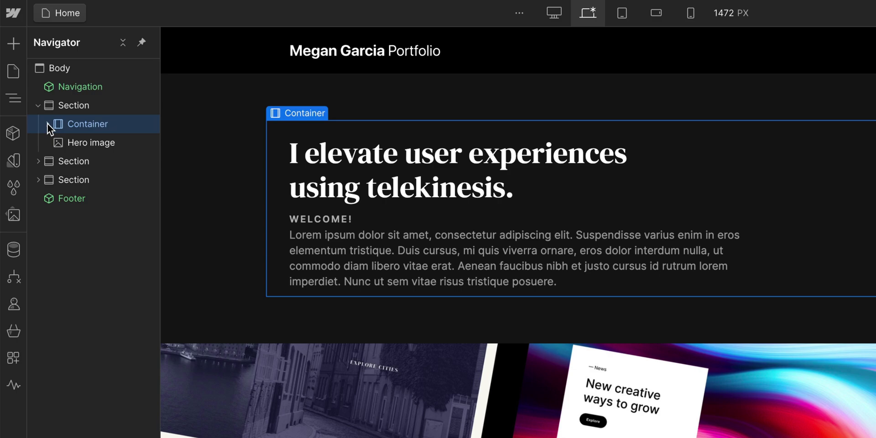
{"action": "left_click", "coordinate": [48, 124]}
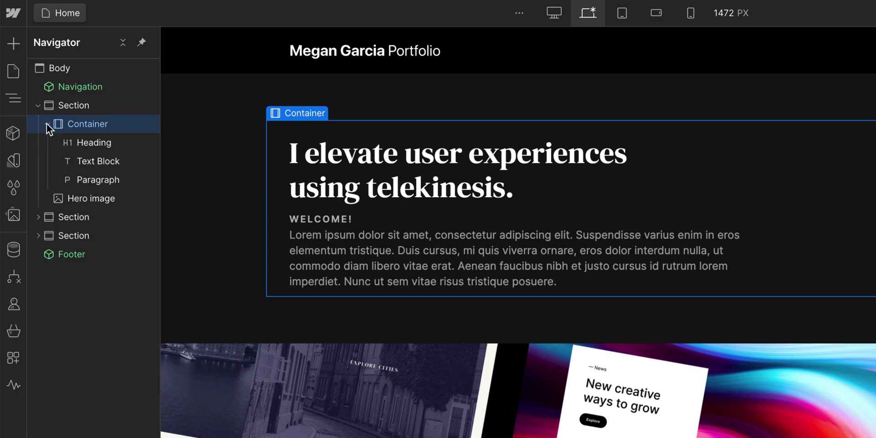
{"action": "left_click", "coordinate": [48, 123]}
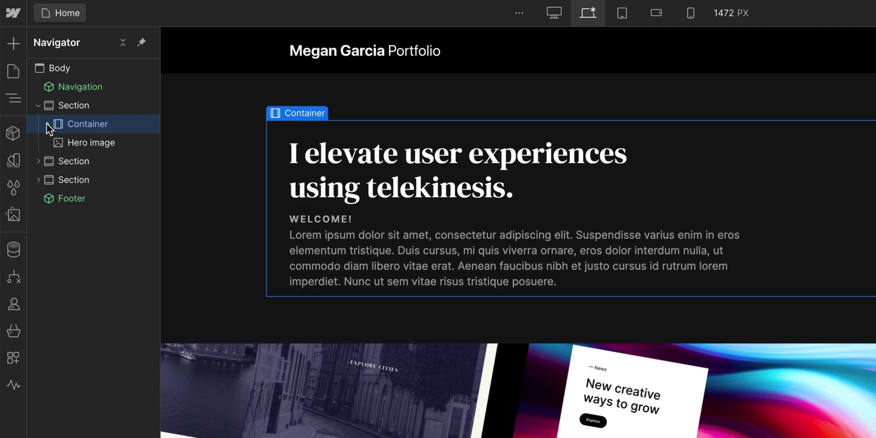
{"action": "left_click", "coordinate": [48, 123]}
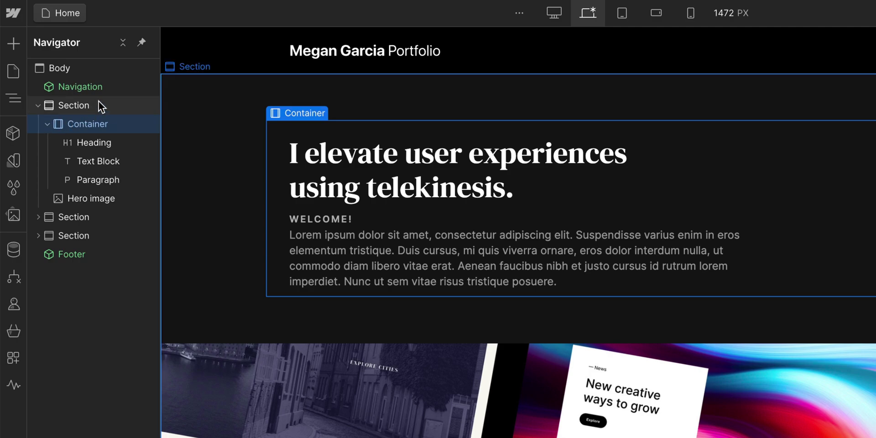
{"action": "left_click", "coordinate": [122, 43]}
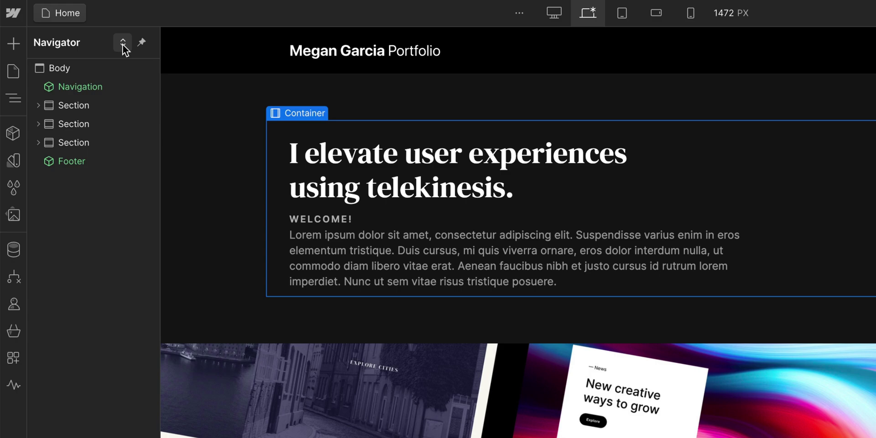
Expand every element in the Navigator and widen the panel so full names fit.
{"action": "left_click", "coordinate": [122, 43]}
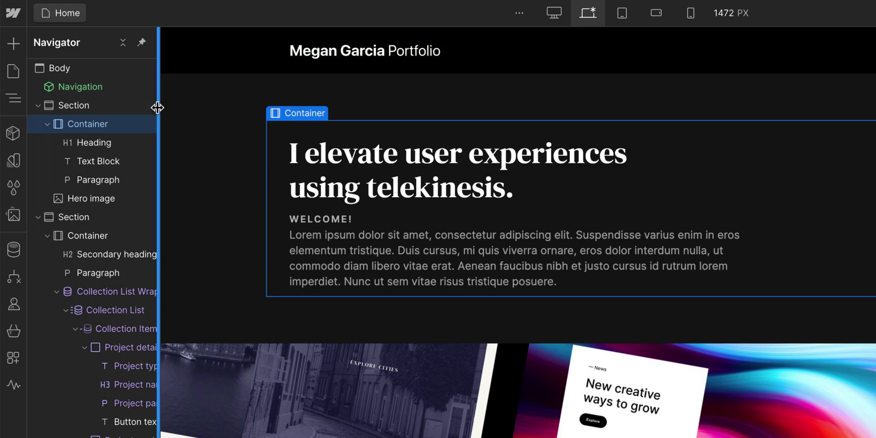
{"action": "left_click_drag", "start_coordinate": [158, 108], "coordinate": [248, 121]}
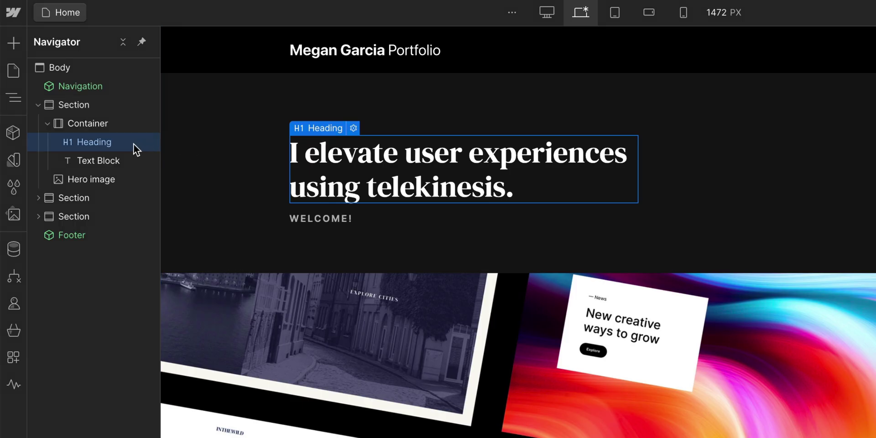
Reposition the Hero image row and move the contact Section above the Selected projects Section.
{"action": "left_click_drag", "start_coordinate": [133, 147], "coordinate": [135, 113]}
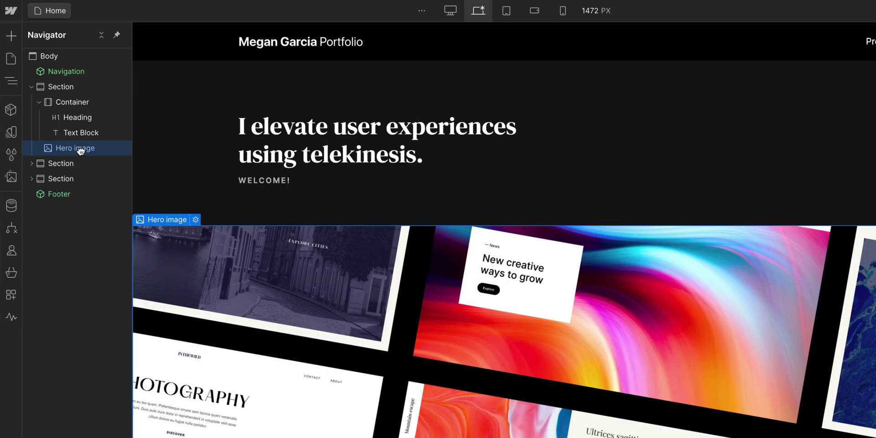
{"action": "mouse_move", "coordinate": [81, 152]}
{"action": "left_mouse_down"}
{"action": "mouse_move", "coordinate": [83, 134]}
{"action": "mouse_move", "coordinate": [80, 153]}
{"action": "left_mouse_up"}
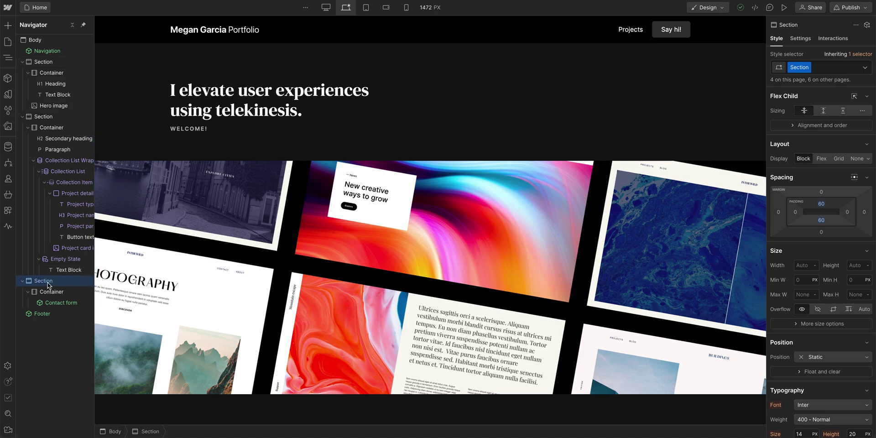
{"action": "left_click_drag", "start_coordinate": [47, 284], "coordinate": [43, 115]}
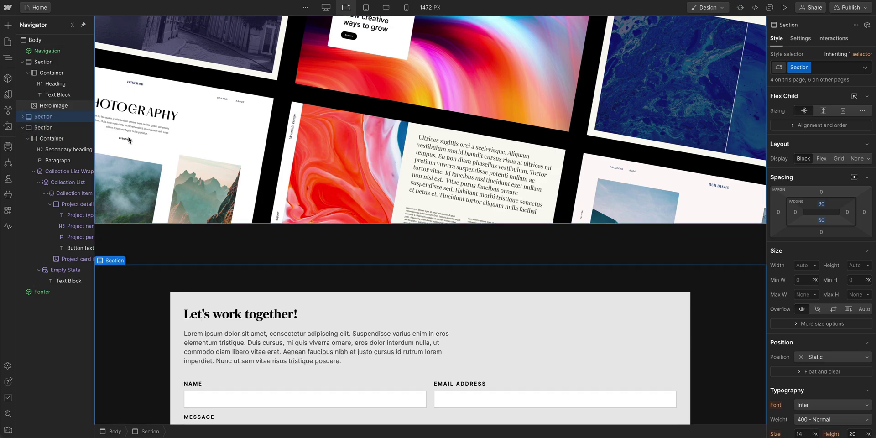
{"action": "scroll", "coordinate": [128, 140], "scroll_direction": "up", "scroll_amount": 3}
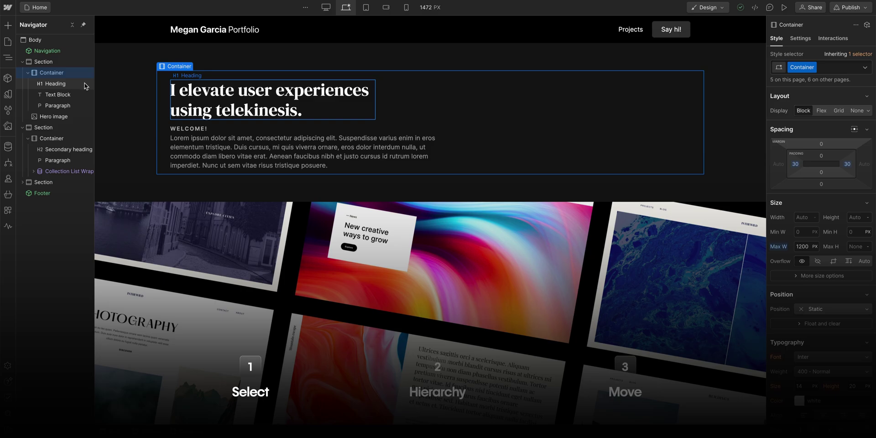
Move the Hero image into the first Container, below the Heading and WELCOME! Text Block.
{"action": "left_click", "coordinate": [85, 85]}
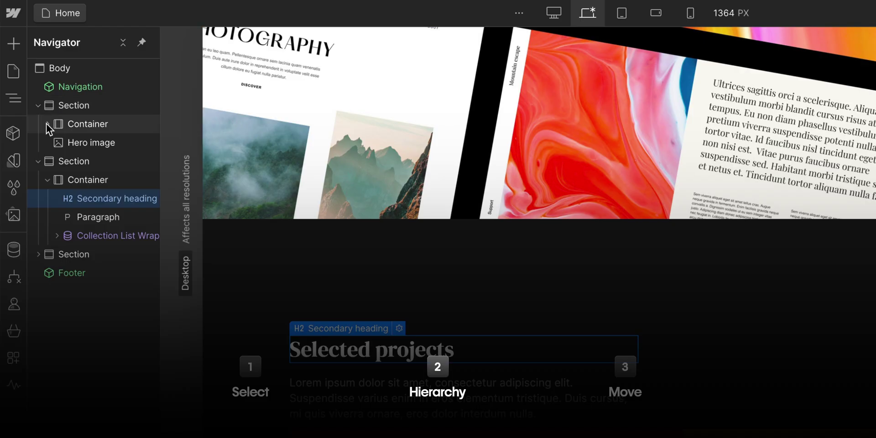
{"action": "left_click", "coordinate": [28, 72]}
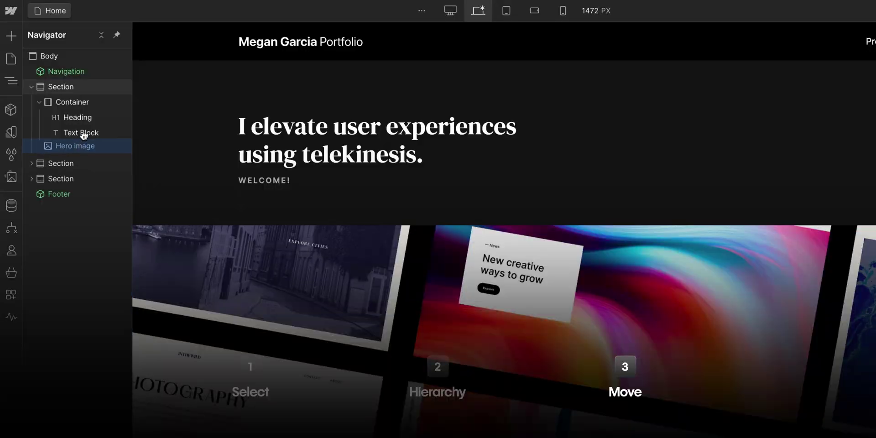
{"action": "left_click_drag", "start_coordinate": [84, 135], "coordinate": [82, 157]}
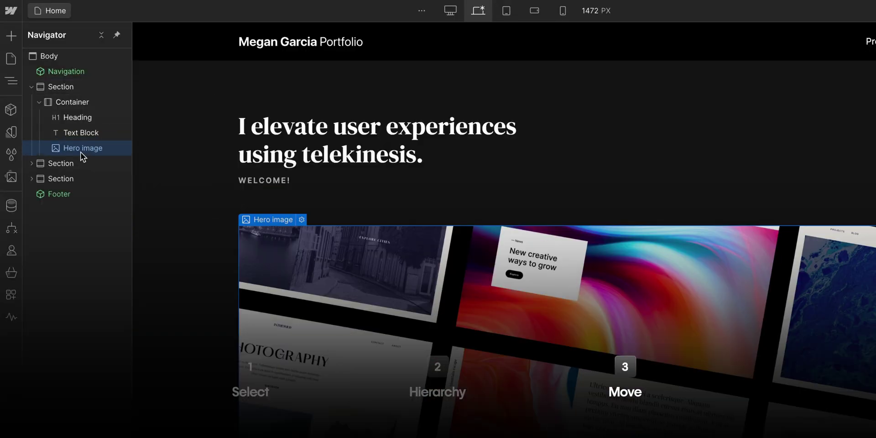